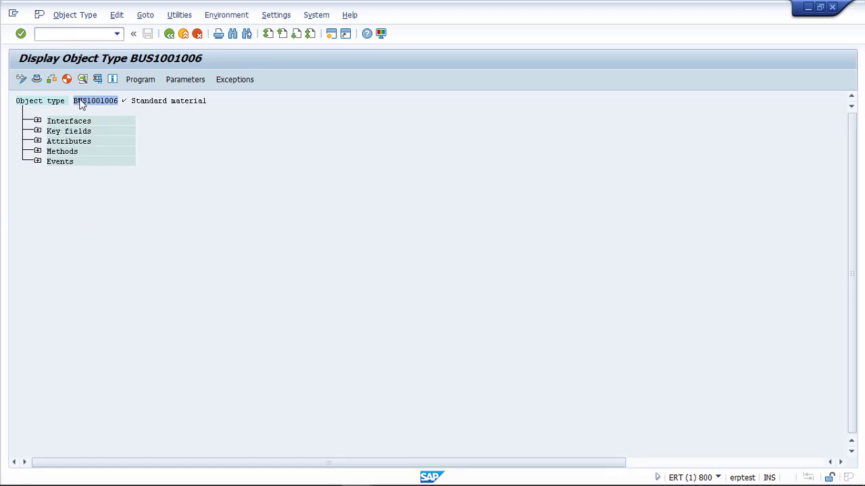
List BUS1001006's methods and open BAPI_MATERIAL_DISPLAY behind StandardMaterial.Display.
{"action": "left_click", "coordinate": [38, 131]}
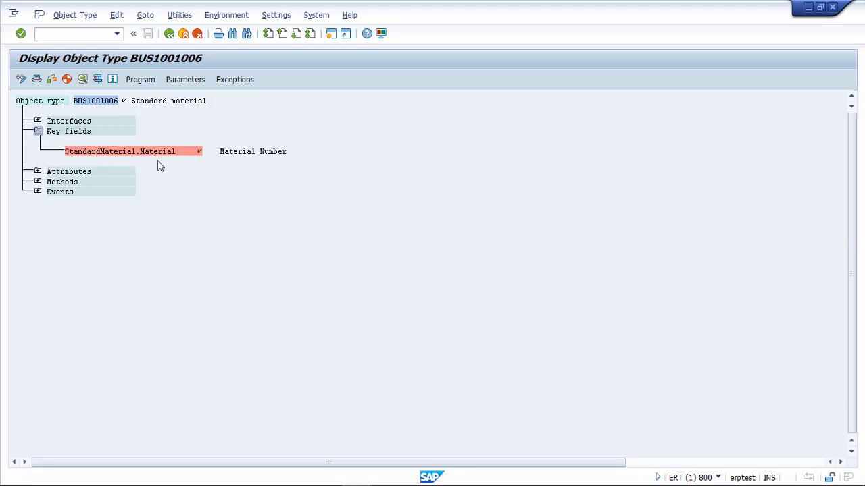
{"action": "left_click", "coordinate": [38, 133]}
{"action": "left_click", "coordinate": [38, 142]}
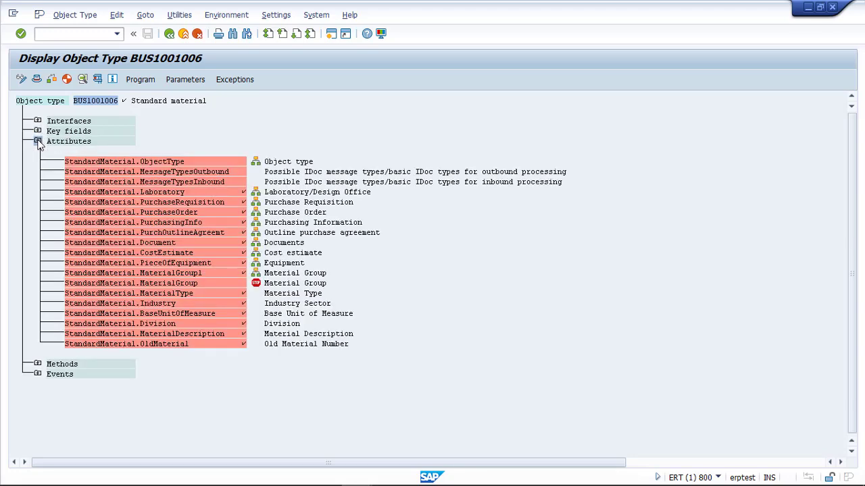
{"action": "left_click", "coordinate": [38, 141]}
{"action": "left_click", "coordinate": [37, 151]}
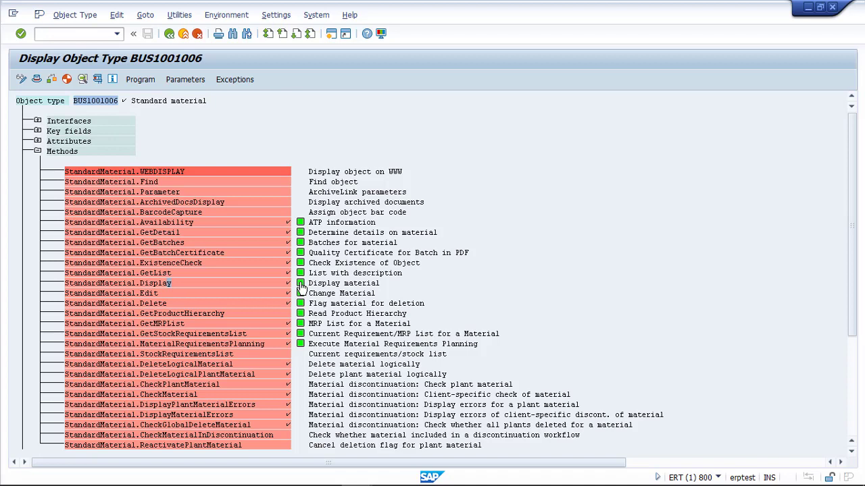
{"action": "left_click", "coordinate": [301, 285]}
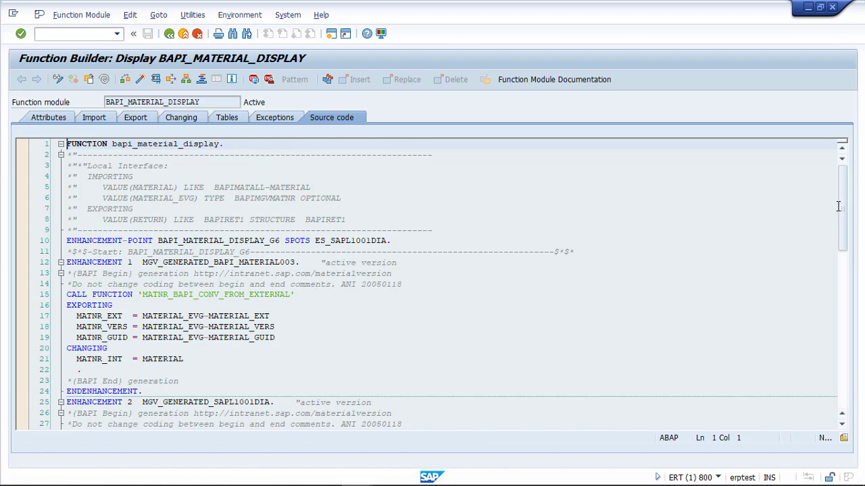
Browse BAPI_MATERIAL_DISPLAY's source code and attributes, then return to the BUS1001006 method list.
{"action": "left_click_drag", "start_coordinate": [843, 225], "coordinate": [841, 175]}
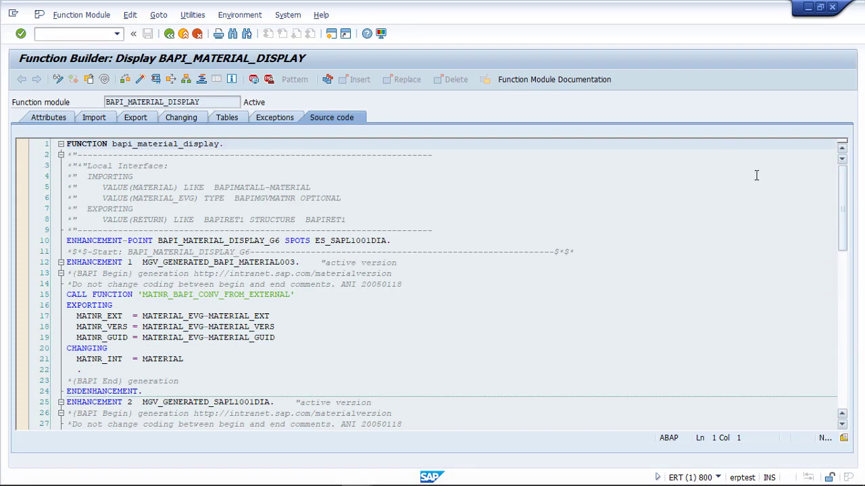
{"action": "left_click", "coordinate": [60, 118]}
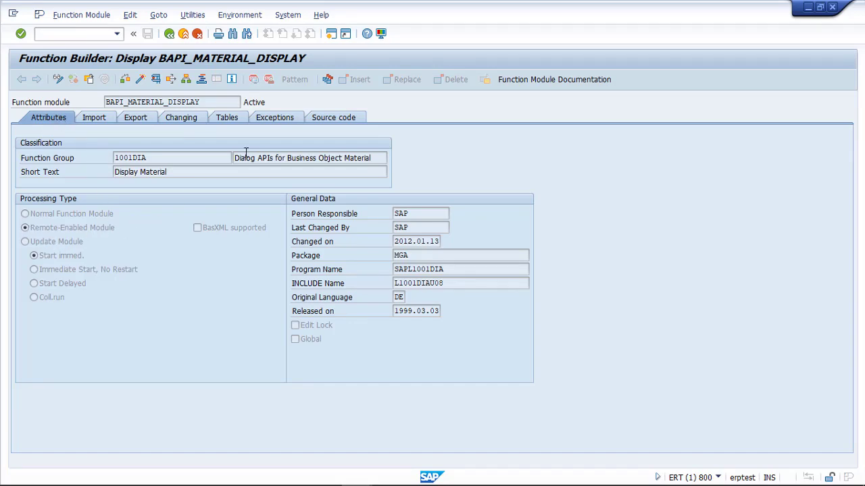
{"action": "left_click", "coordinate": [339, 119]}
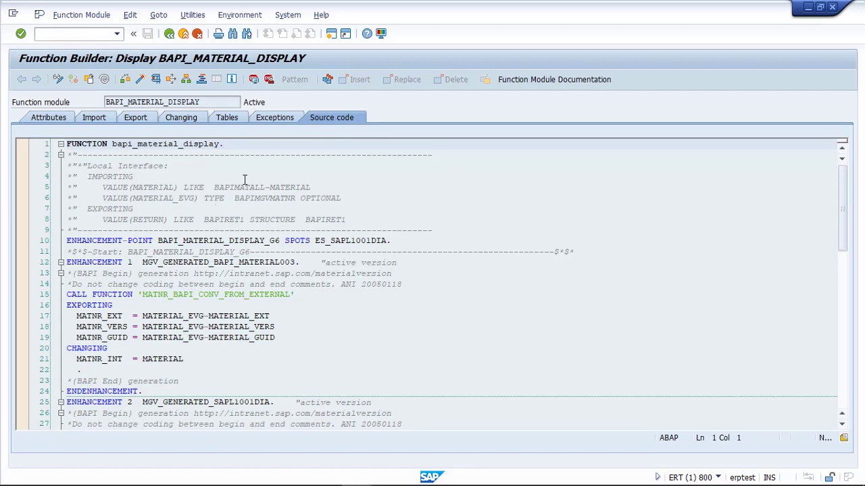
{"action": "left_click", "coordinate": [169, 33]}
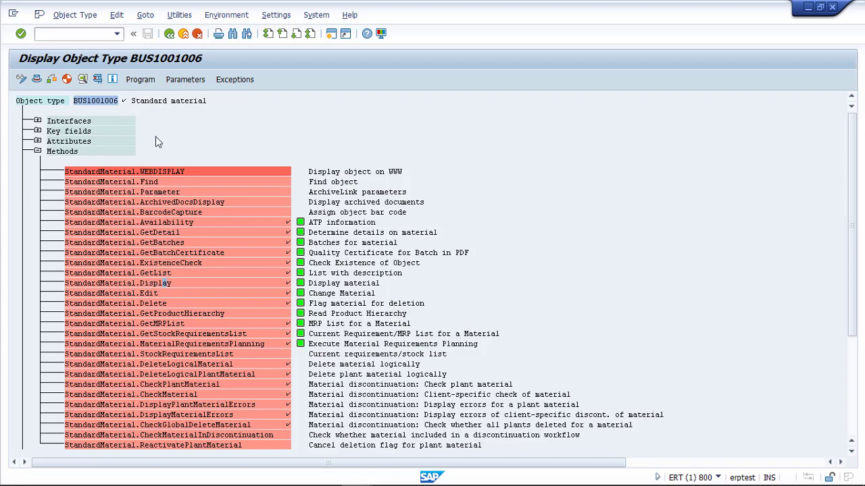
{"action": "left_click", "coordinate": [140, 80]}
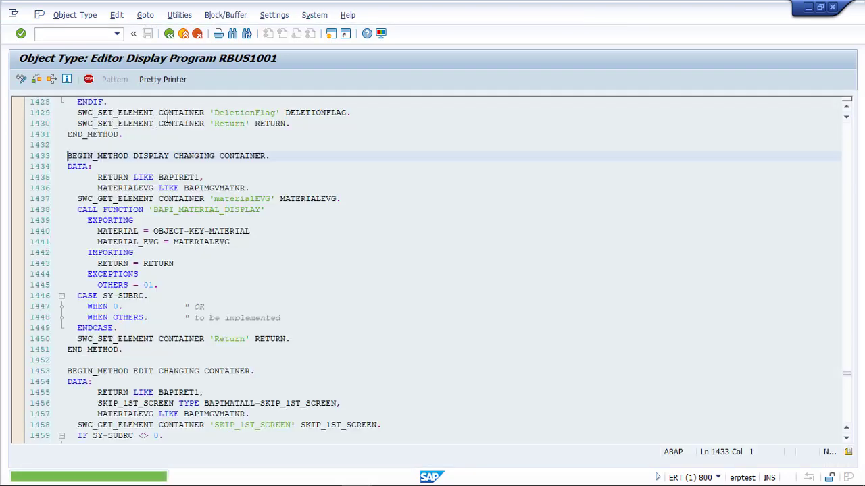
{"action": "left_click_drag", "start_coordinate": [66, 156], "coordinate": [129, 155]}
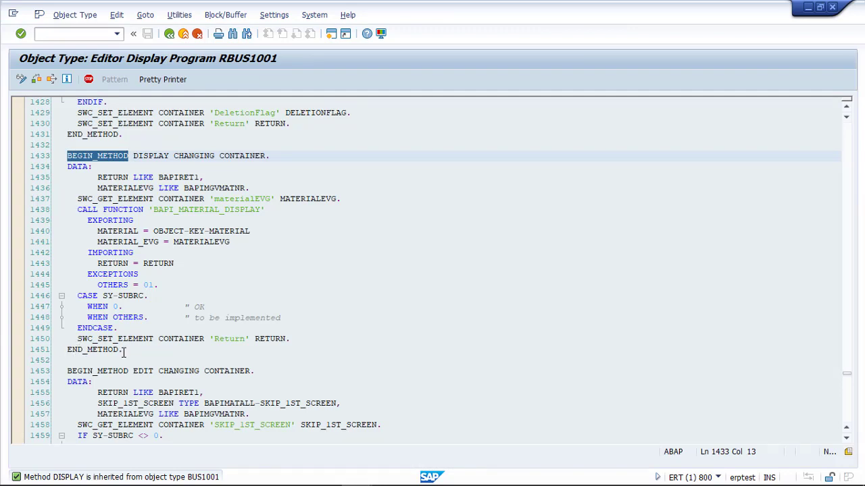
{"action": "left_click_drag", "start_coordinate": [123, 349], "coordinate": [71, 349]}
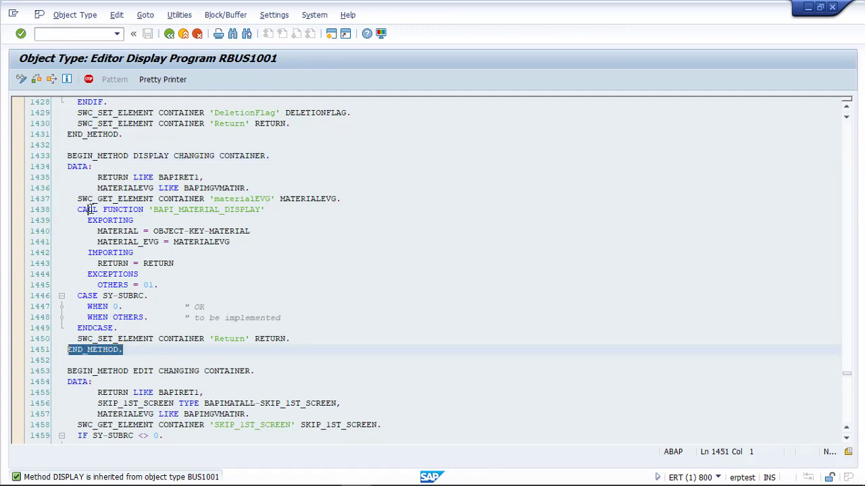
{"action": "left_click_drag", "start_coordinate": [82, 209], "coordinate": [266, 209]}
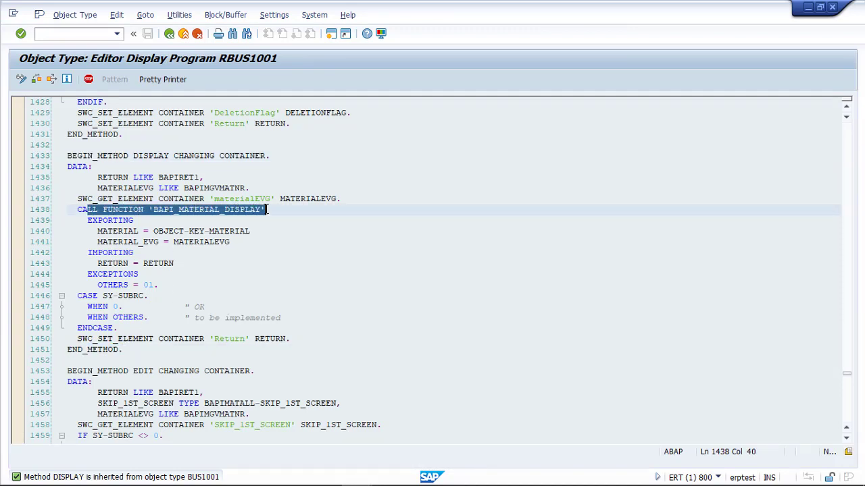
{"action": "left_click", "coordinate": [170, 38]}
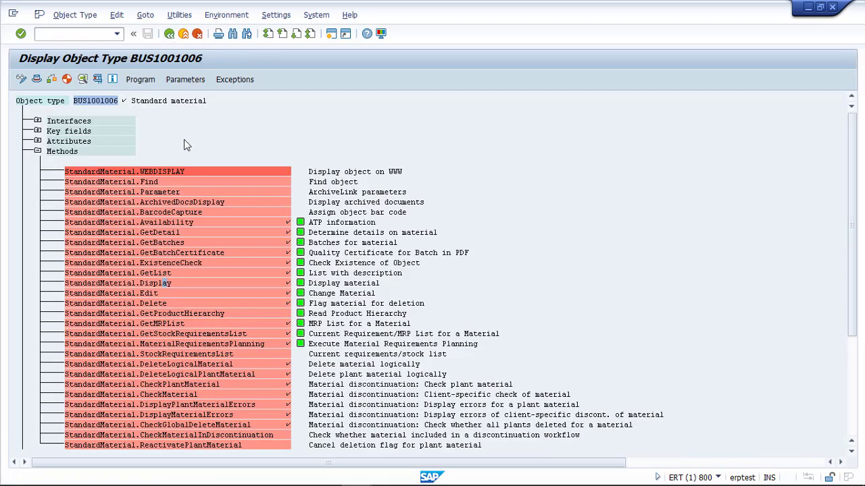
Confirm the Display method's ABAP settings use BAPI_MATERIAL_DISPLAY, then return to the builder's start screen.
{"action": "double_click", "coordinate": [166, 284]}
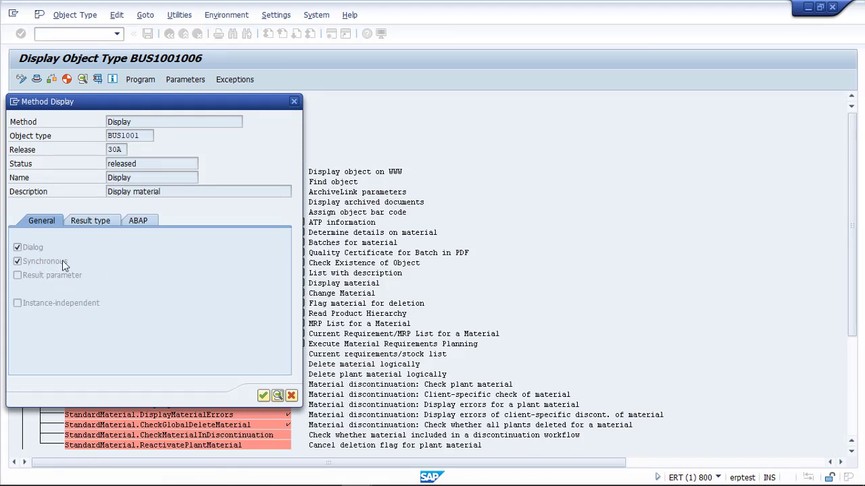
{"action": "left_click", "coordinate": [91, 220]}
{"action": "left_click", "coordinate": [139, 223]}
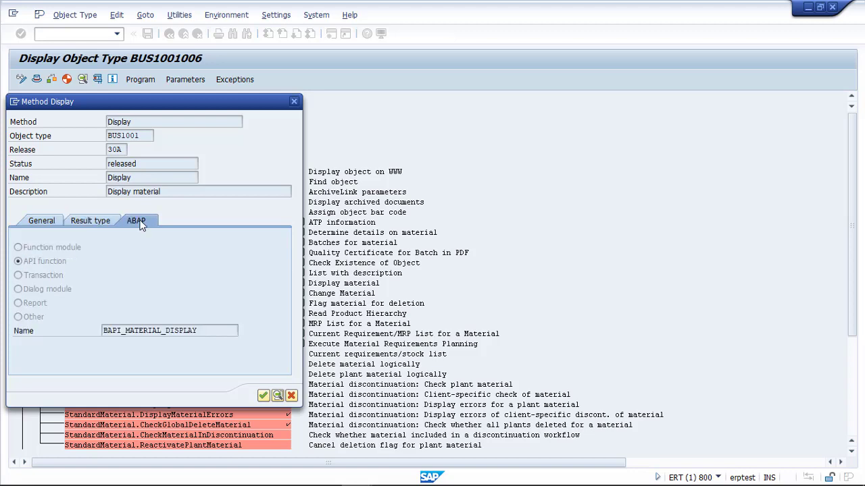
{"action": "left_click", "coordinate": [108, 224]}
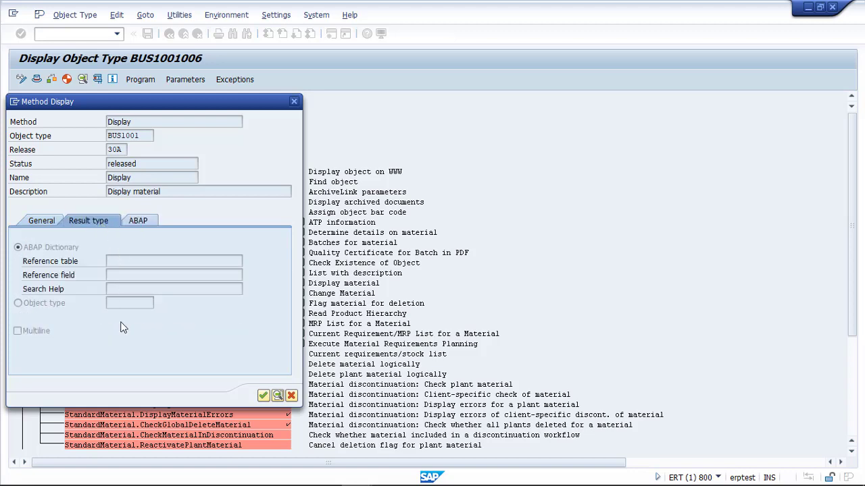
{"action": "left_click", "coordinate": [137, 222]}
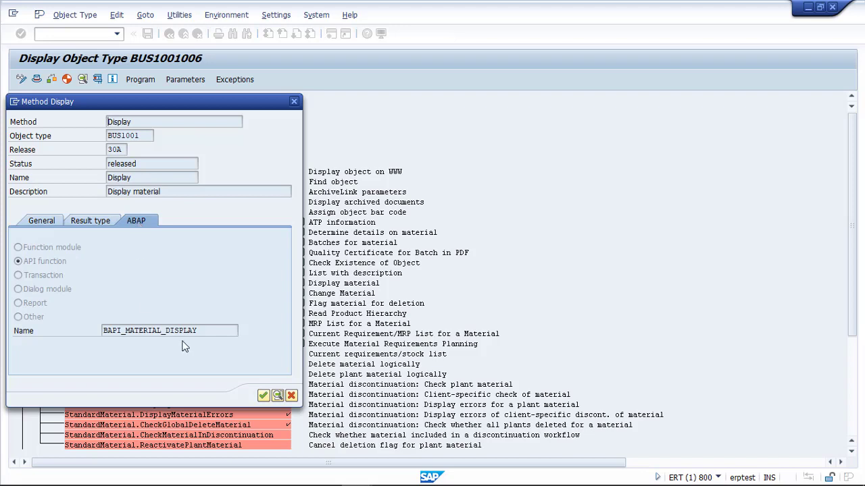
{"action": "left_click_drag", "start_coordinate": [195, 330], "coordinate": [93, 331]}
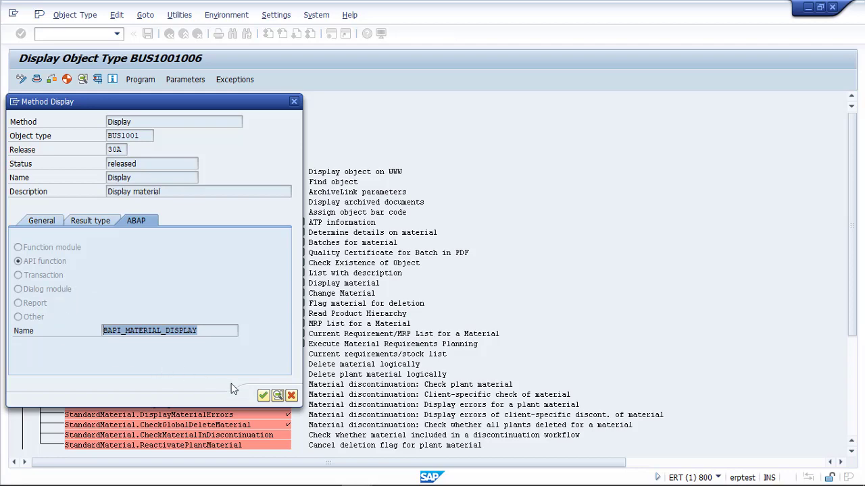
{"action": "left_click", "coordinate": [291, 395]}
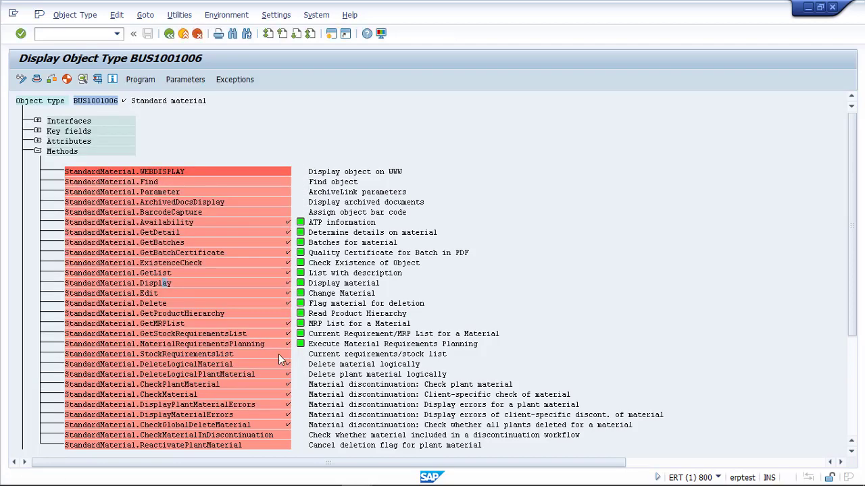
{"action": "left_click", "coordinate": [169, 34]}
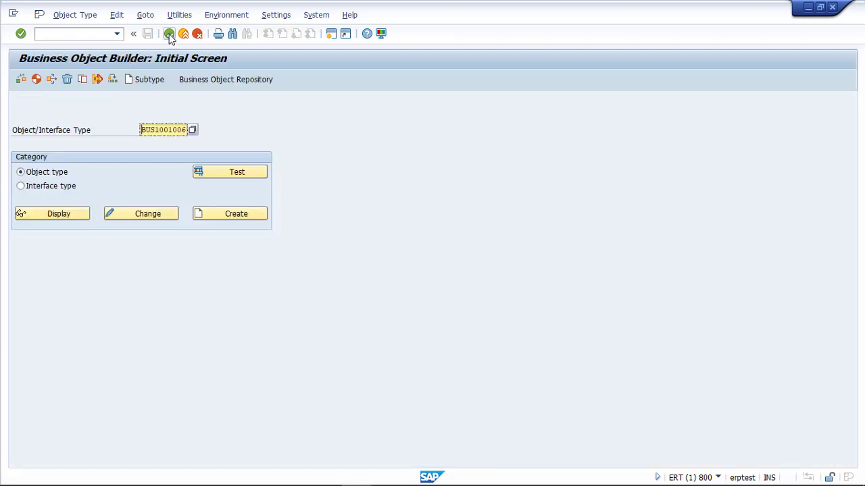
Return to the SAP Easy Access menu, briefly minimizing and restoring the SAP window.
{"action": "left_click", "coordinate": [169, 34]}
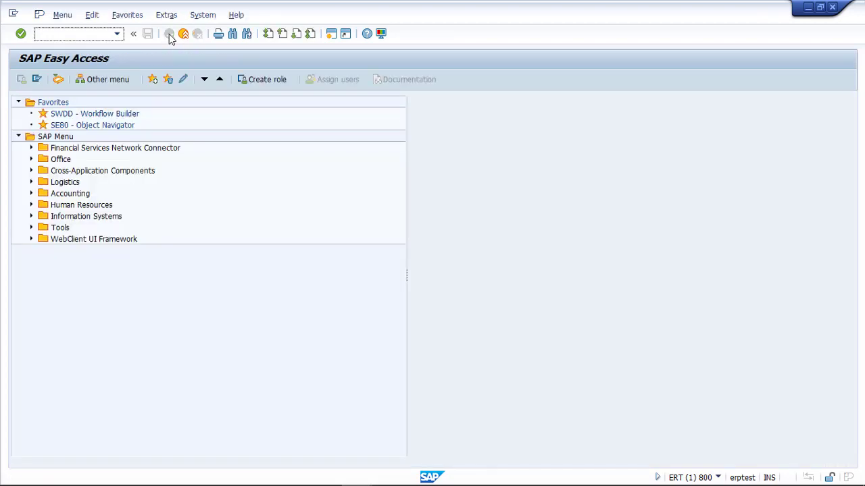
{"action": "left_click", "coordinate": [809, 8]}
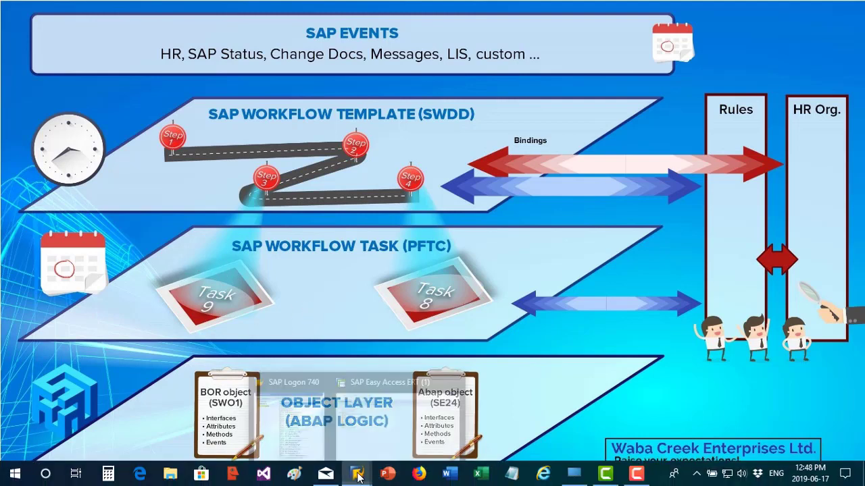
{"action": "left_click", "coordinate": [386, 475]}
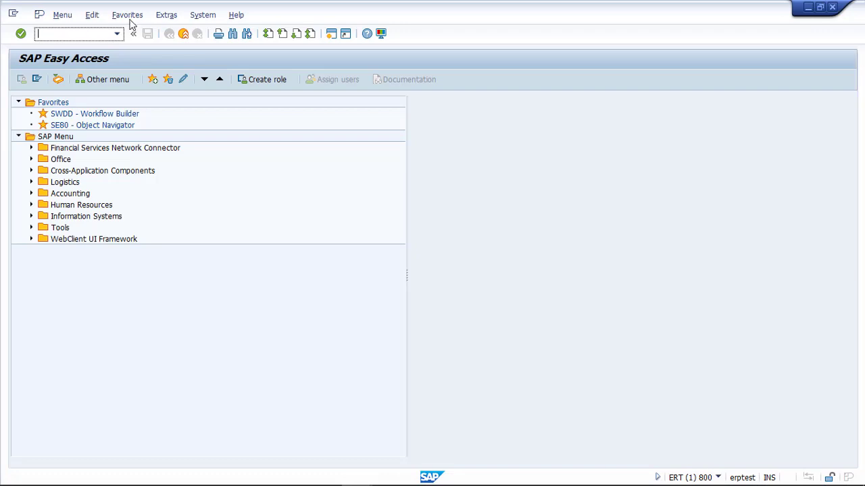
Run transaction PFTC to reach the Task: Maintain screen.
{"action": "type", "text": "pftc"}
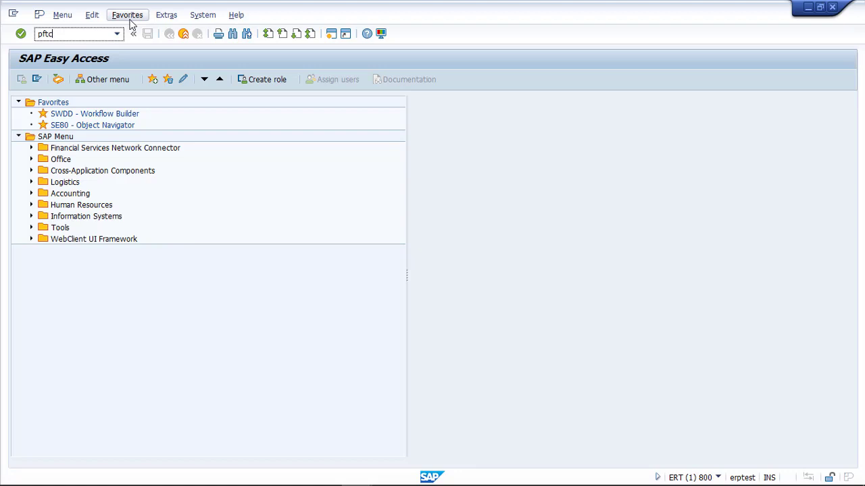
{"action": "type", "text": "_dis"}
{"action": "key", "text": "BackSpace"}
{"action": "key", "text": "BackSpace"}
{"action": "key", "text": "BackSpace"}
{"action": "type", "text": "chg"}
{"action": "key", "text": "BackSpace"}
{"action": "key", "text": "BackSpace"}
{"action": "key", "text": "BackSpace"}
{"action": "key", "text": "BackSpace"}
{"action": "key", "text": "Return"}
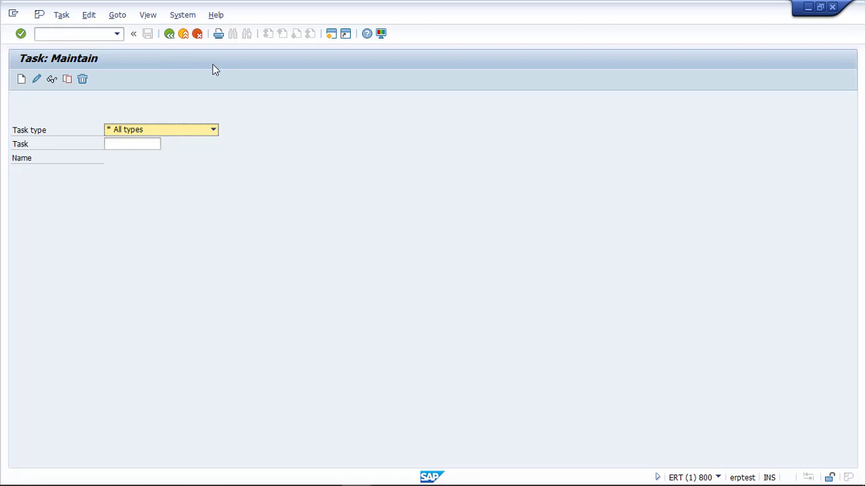
Set task type to Standard task, search for zts_dismatl, and display task 96800298.
{"action": "left_click", "coordinate": [138, 144]}
{"action": "left_click", "coordinate": [141, 131]}
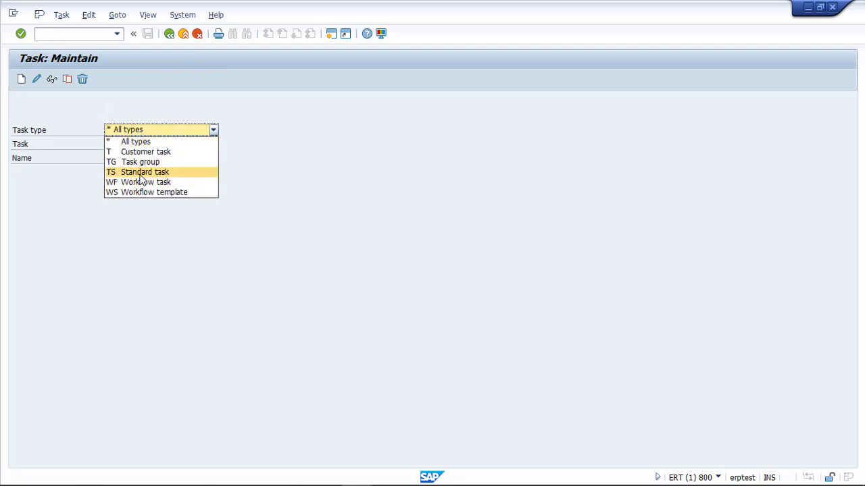
{"action": "left_click", "coordinate": [140, 172]}
{"action": "left_click", "coordinate": [143, 144]}
{"action": "key", "text": "F4"}
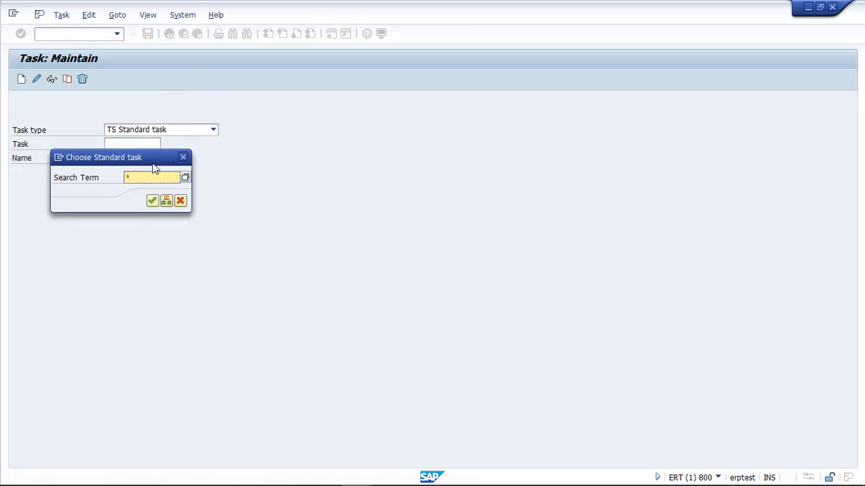
{"action": "type", "text": "st"}
{"action": "type", "text": "s*"}
{"action": "left_click", "coordinate": [152, 201]}
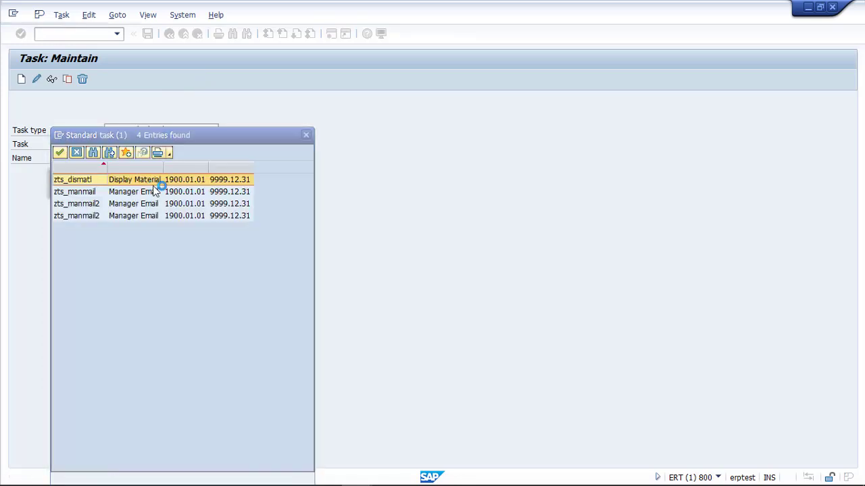
{"action": "double_click", "coordinate": [95, 178]}
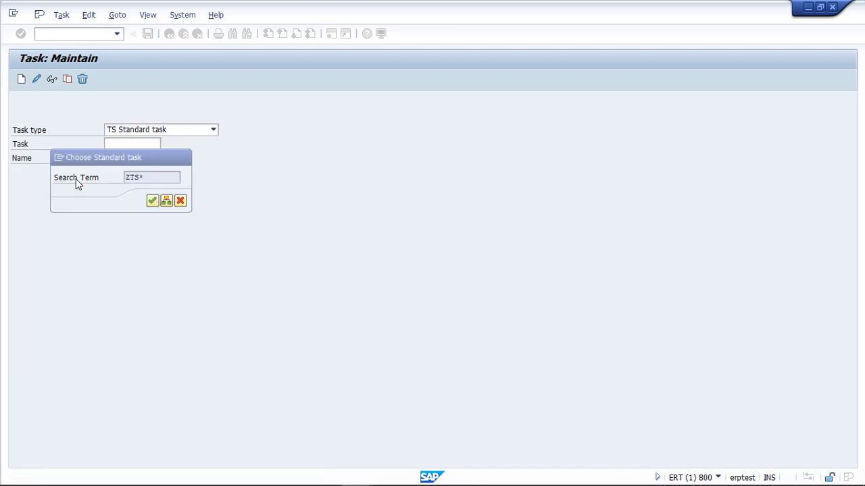
{"action": "left_click", "coordinate": [51, 79]}
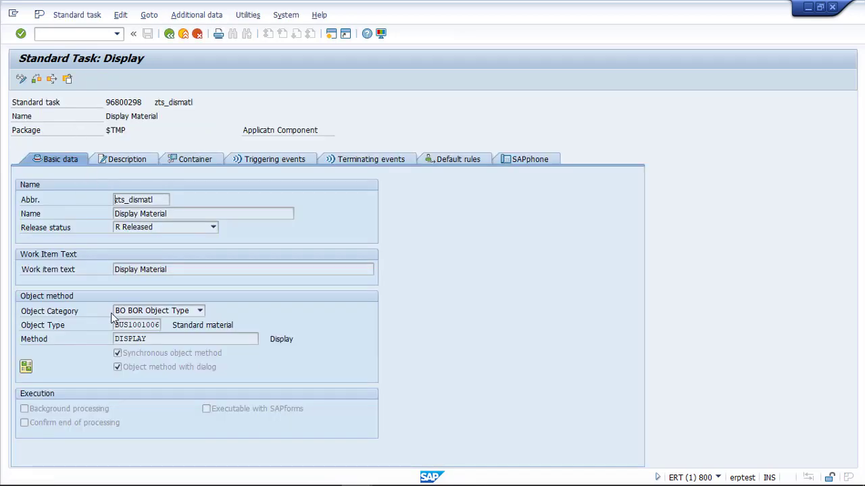
Review task 96800298's container elements and Return parameter, then open a second session.
{"action": "mouse_move", "coordinate": [115, 325]}
{"action": "left_mouse_down"}
{"action": "mouse_move", "coordinate": [161, 325]}
{"action": "mouse_move", "coordinate": [112, 338]}
{"action": "left_mouse_up"}
{"action": "left_click", "coordinate": [187, 160]}
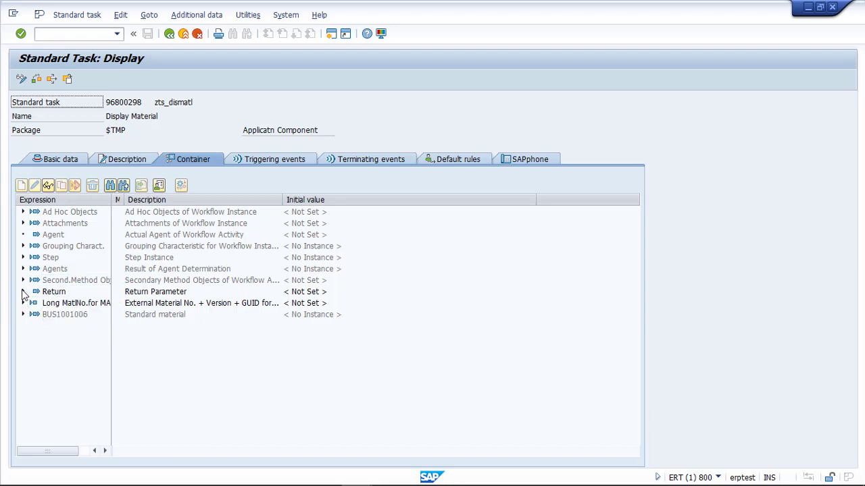
{"action": "left_click", "coordinate": [23, 291]}
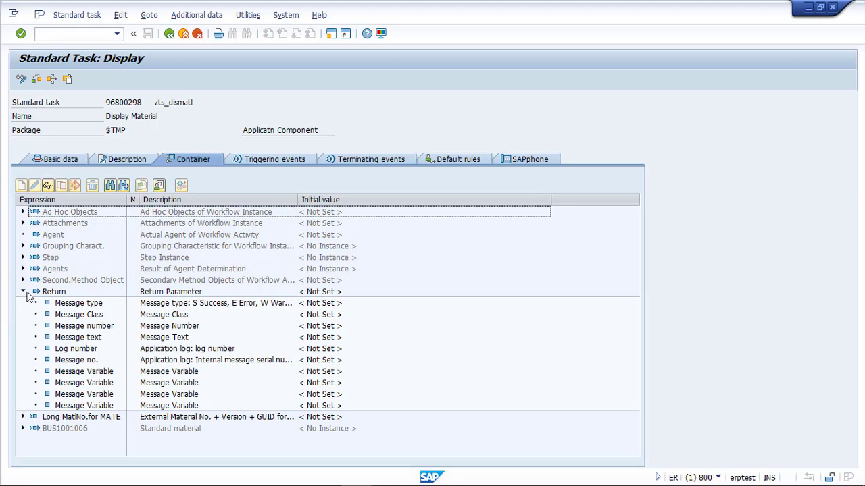
{"action": "left_click", "coordinate": [23, 291]}
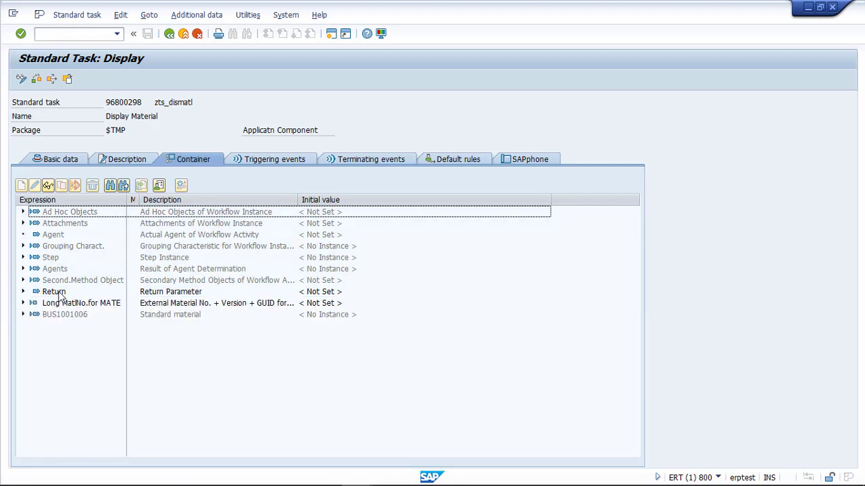
{"action": "left_click", "coordinate": [62, 159]}
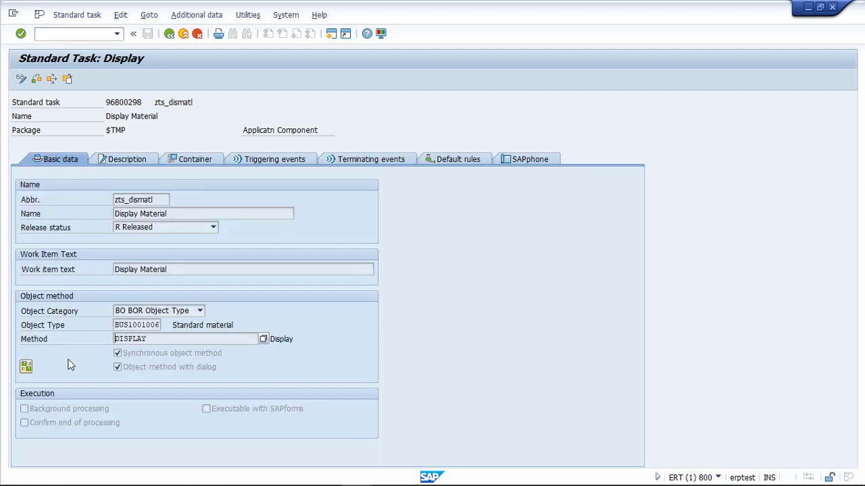
{"action": "left_click", "coordinate": [333, 35]}
Via SWO1, check BUS1001006 DISPLAY's parameters (Return exported, materialEVG imported), then switch sessions back.
{"action": "type", "text": "sw"}
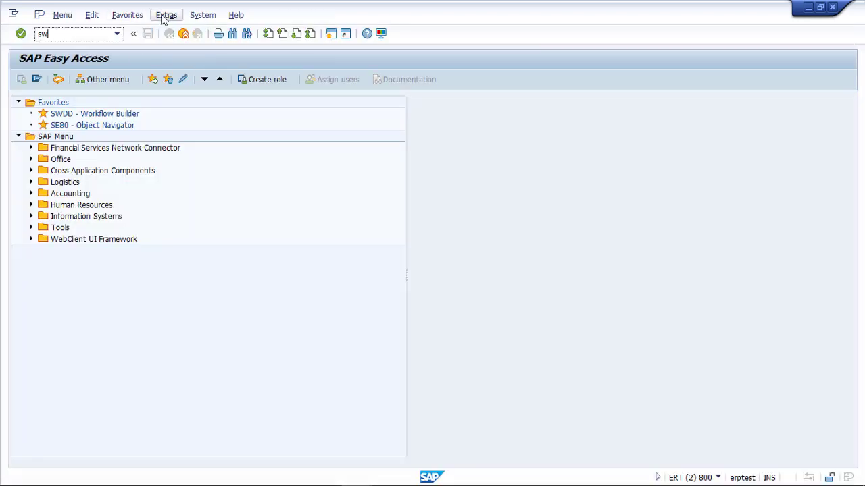
{"action": "type", "text": "o1"}
{"action": "key", "text": "Return"}
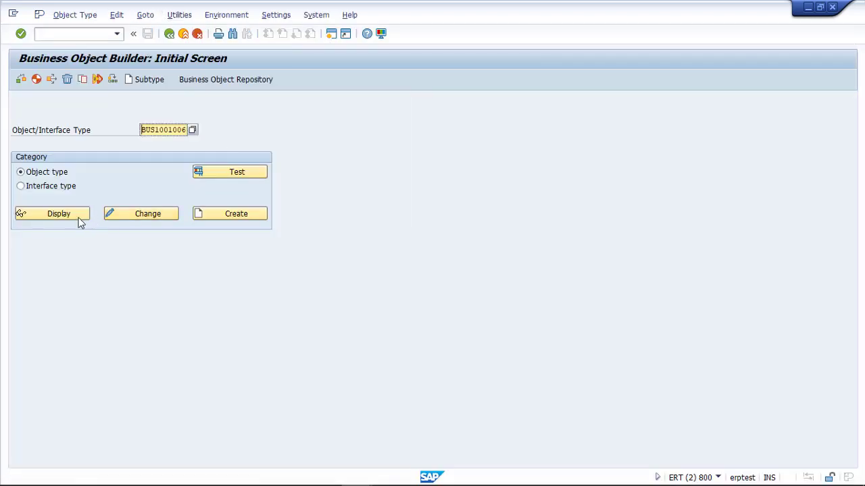
{"action": "left_click", "coordinate": [79, 222]}
{"action": "left_click", "coordinate": [37, 151]}
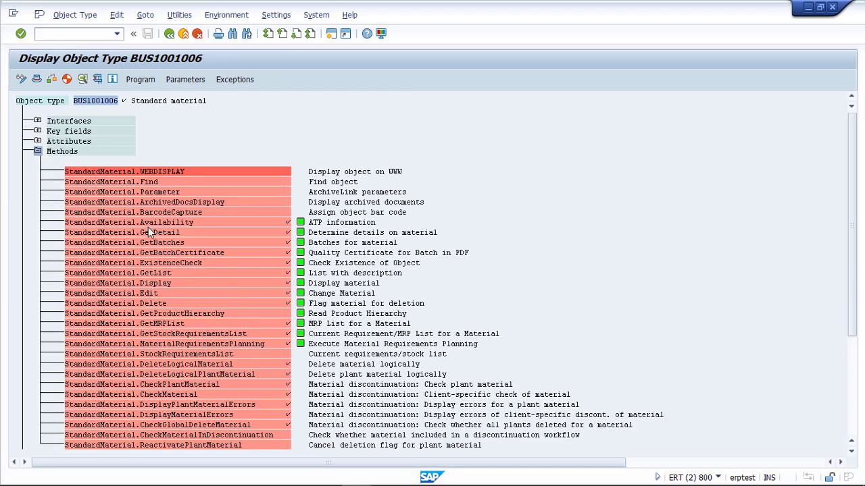
{"action": "key", "text": "F3"}
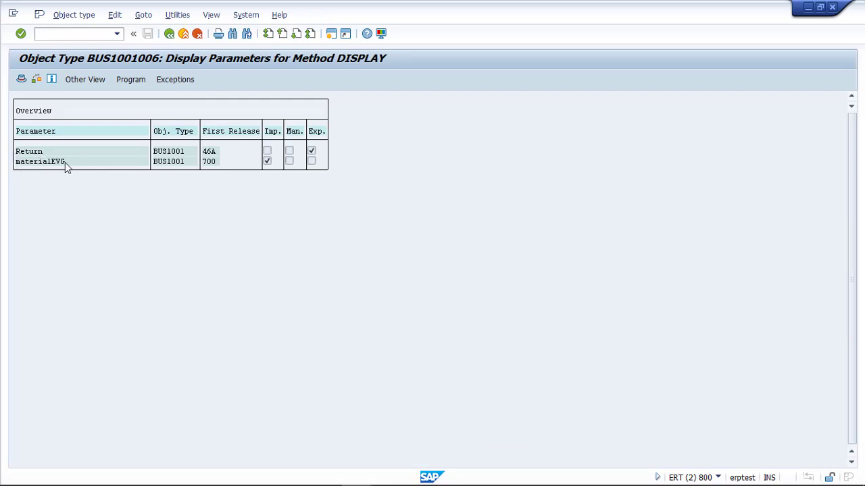
{"action": "key", "text": "alt+Tab"}
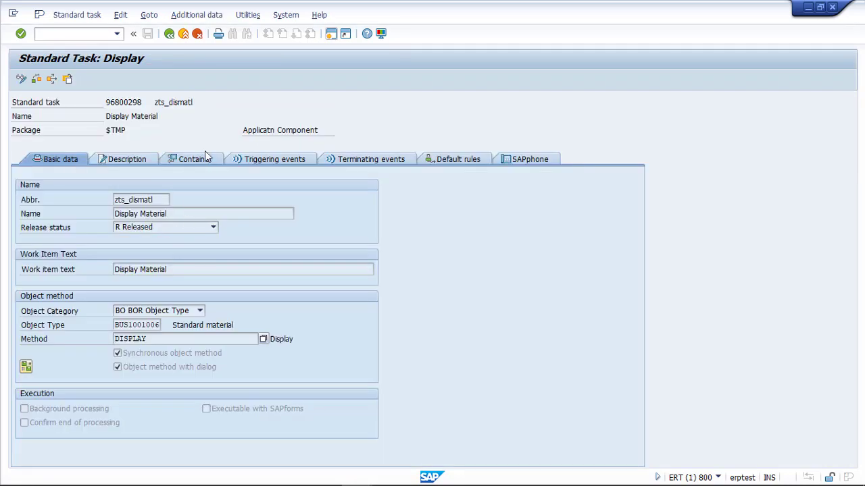
{"action": "left_click", "coordinate": [204, 161]}
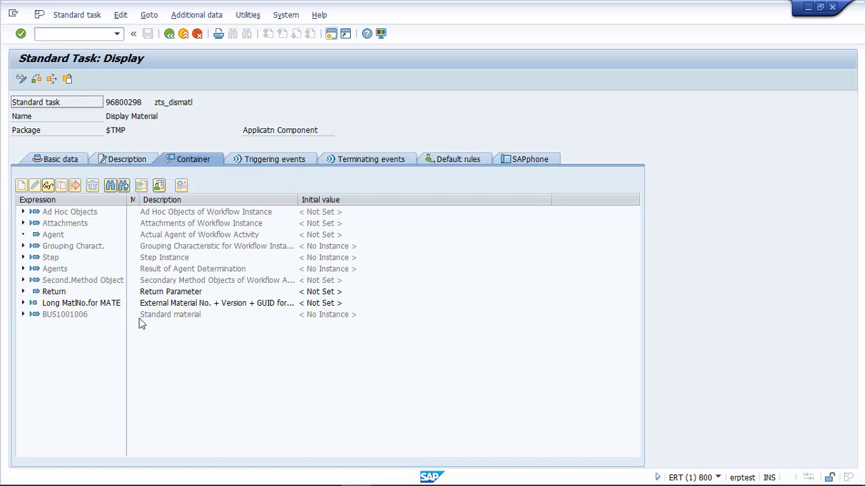
{"action": "left_click", "coordinate": [70, 161]}
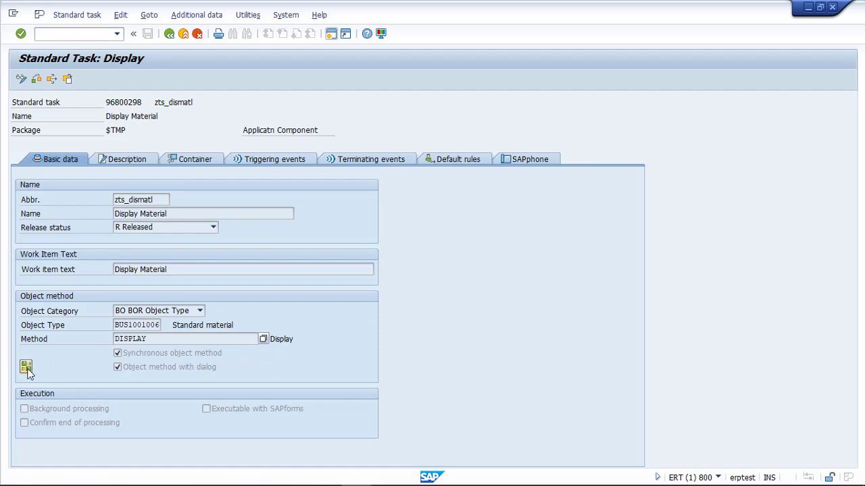
Check the task-method binding (&MATERIALEVG& in, &RETURN& out), then return to Task: Maintain.
{"action": "left_click", "coordinate": [27, 369]}
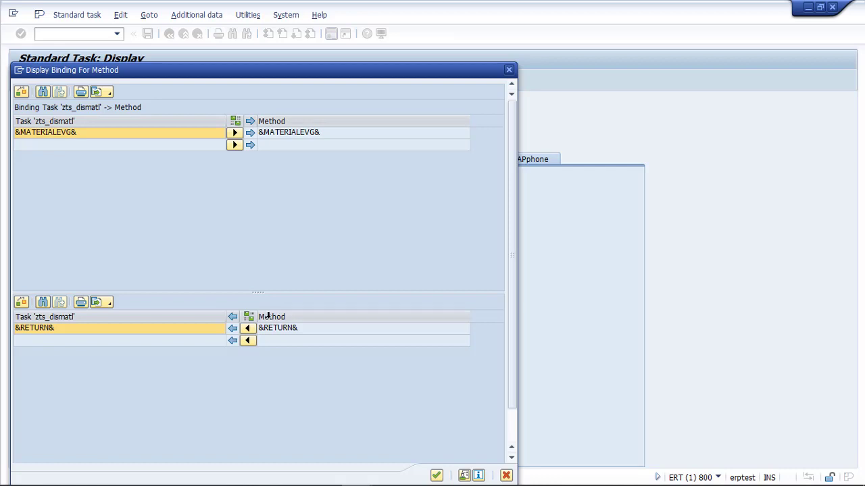
{"action": "left_click", "coordinate": [507, 477]}
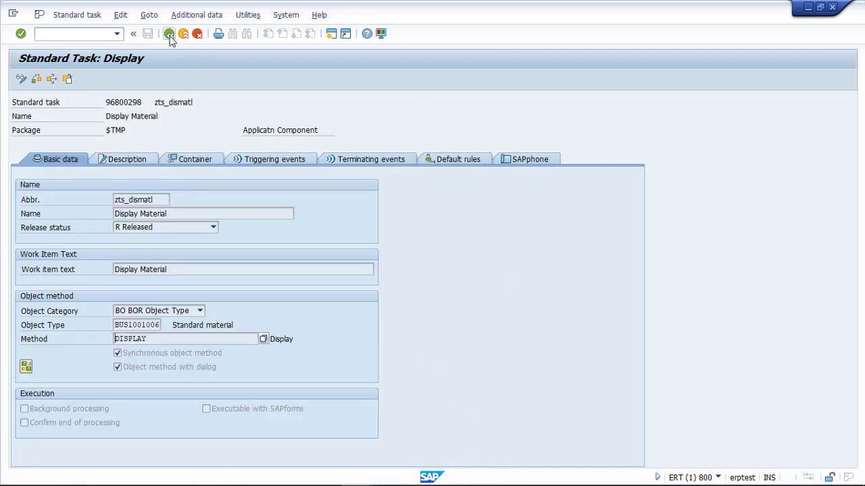
{"action": "left_click", "coordinate": [169, 33]}
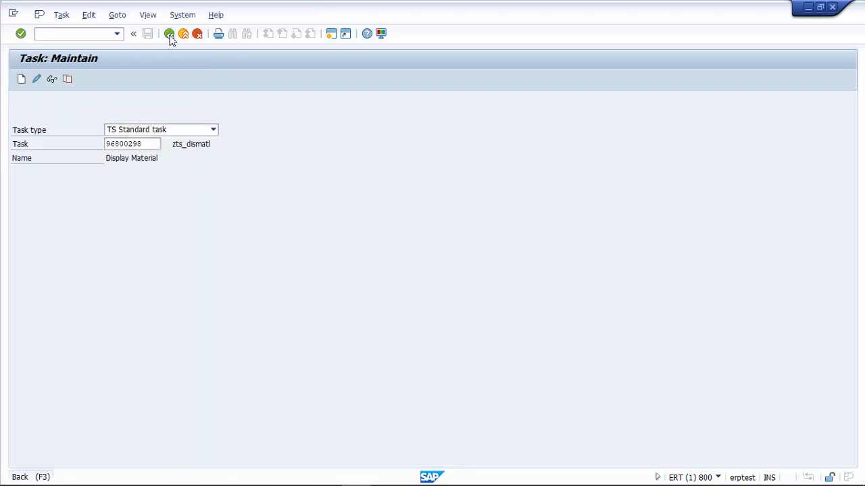
Return to SAP Easy Access and launch the SWDD Workflow Builder favorite.
{"action": "left_click", "coordinate": [169, 34]}
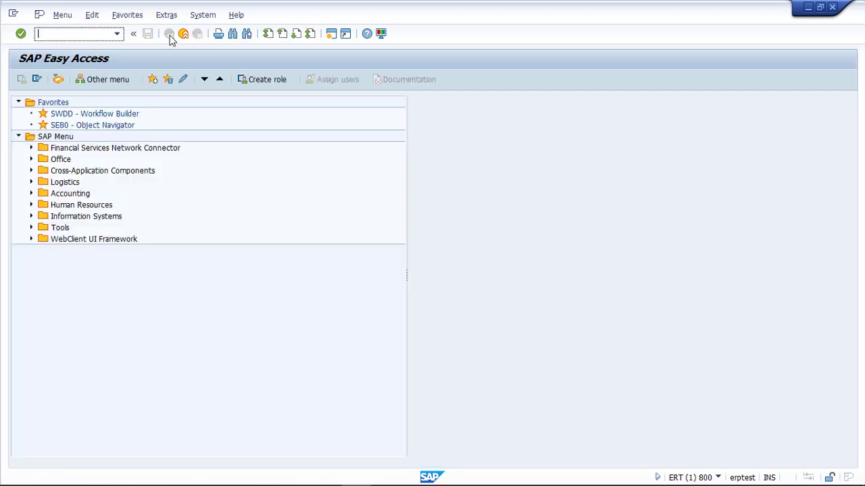
{"action": "double_click", "coordinate": [73, 115]}
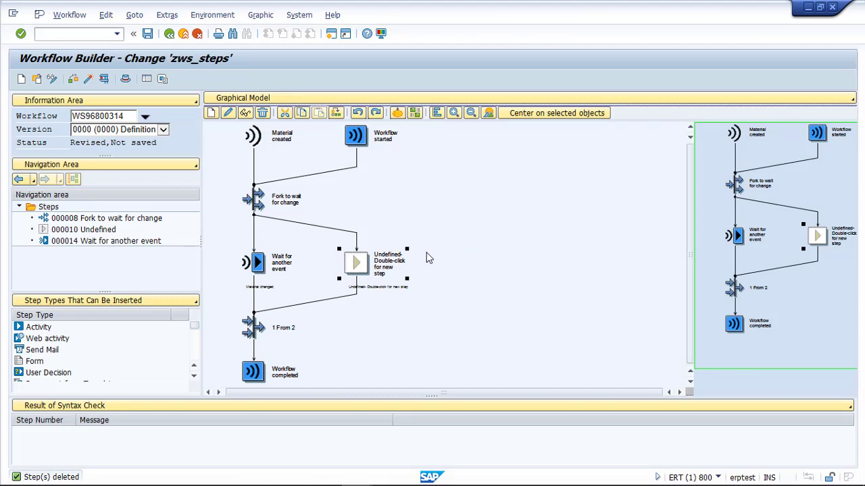
Define the undefined slot in zws_steps as new Activity step 000018.
{"action": "right_click", "coordinate": [358, 266]}
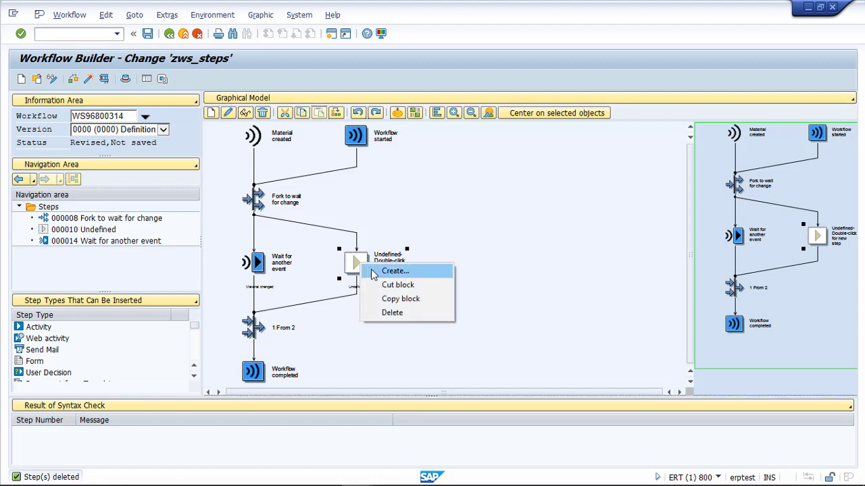
{"action": "left_click", "coordinate": [469, 263]}
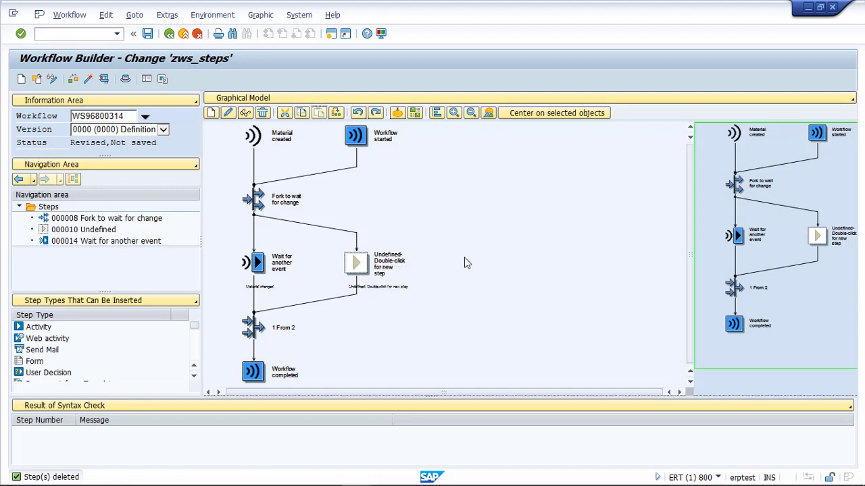
{"action": "double_click", "coordinate": [356, 263]}
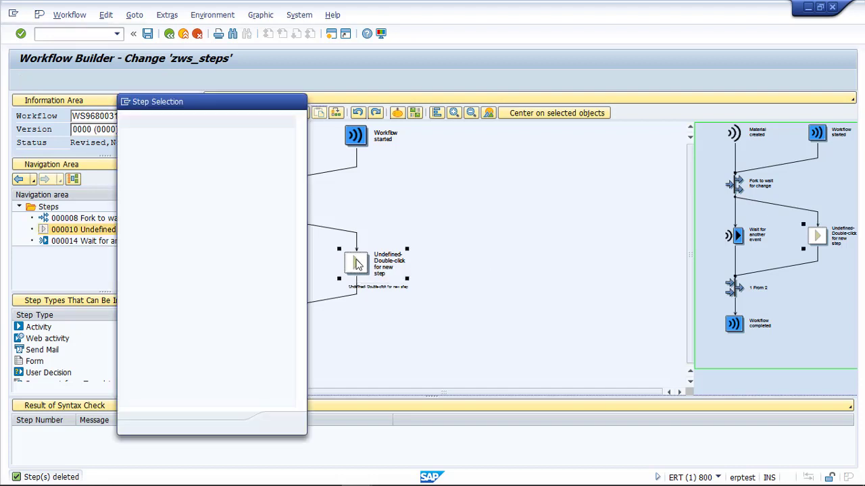
{"action": "left_click", "coordinate": [154, 136]}
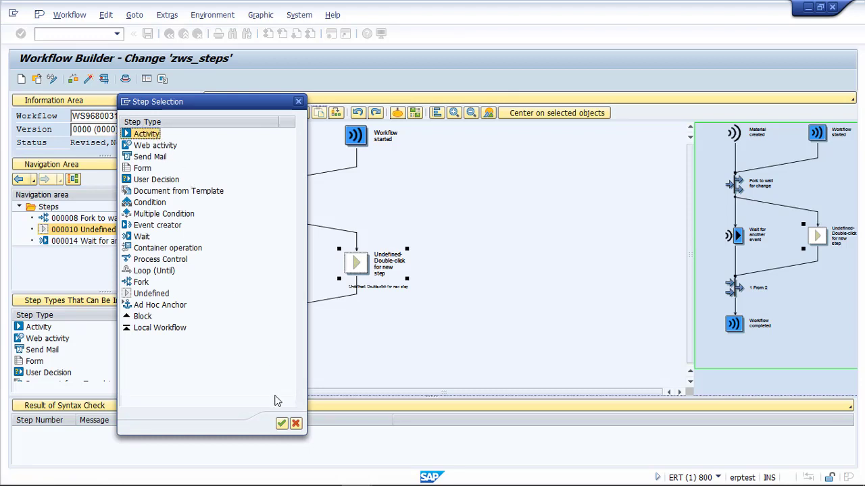
{"action": "left_click", "coordinate": [281, 424]}
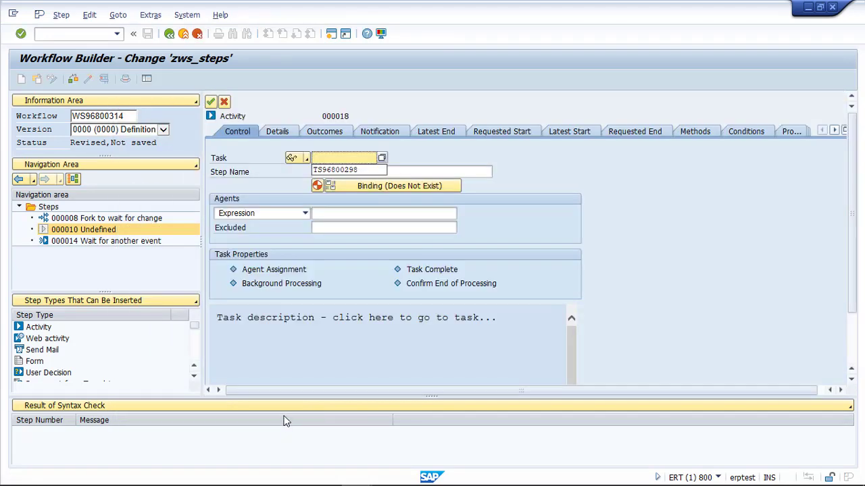
Assign task TS96800298 to step 000018 and accept the proposed container elements and binding.
{"action": "left_click", "coordinate": [348, 170]}
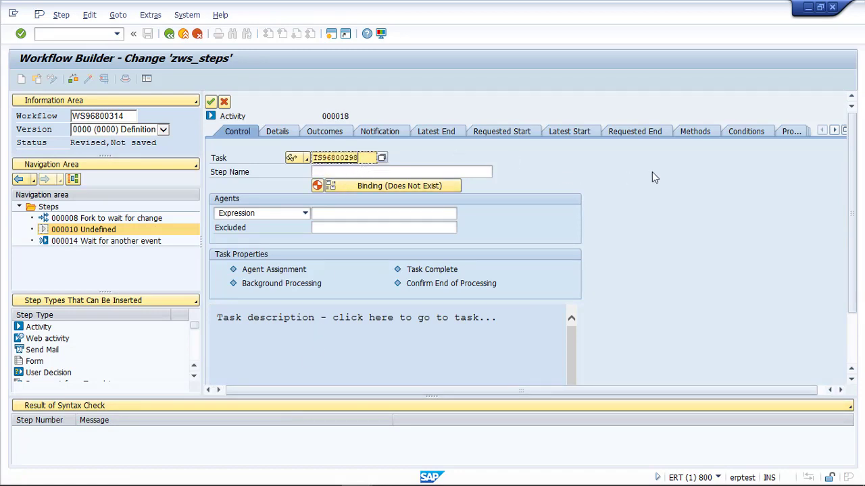
{"action": "key", "text": "Return"}
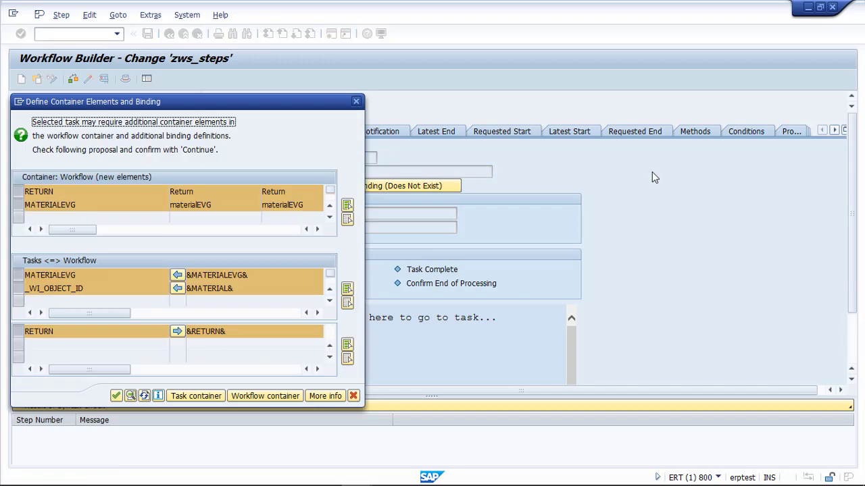
{"action": "left_click_drag", "start_coordinate": [198, 100], "coordinate": [627, 64]}
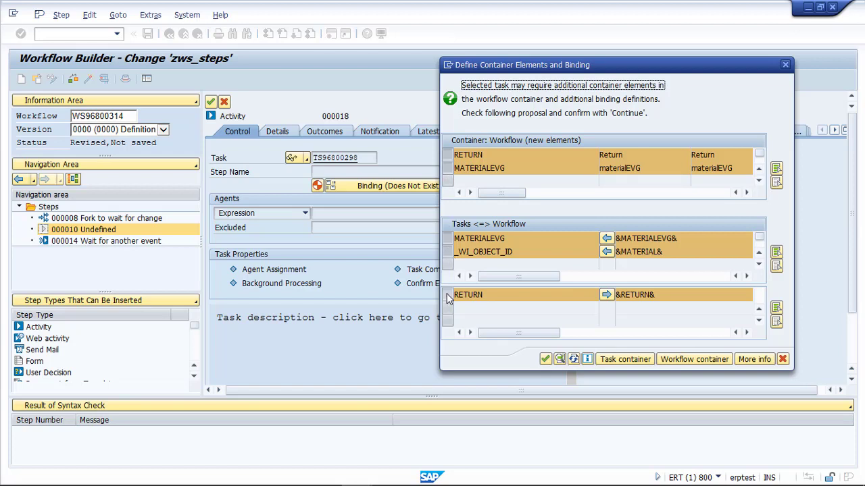
{"action": "left_click", "coordinate": [544, 359]}
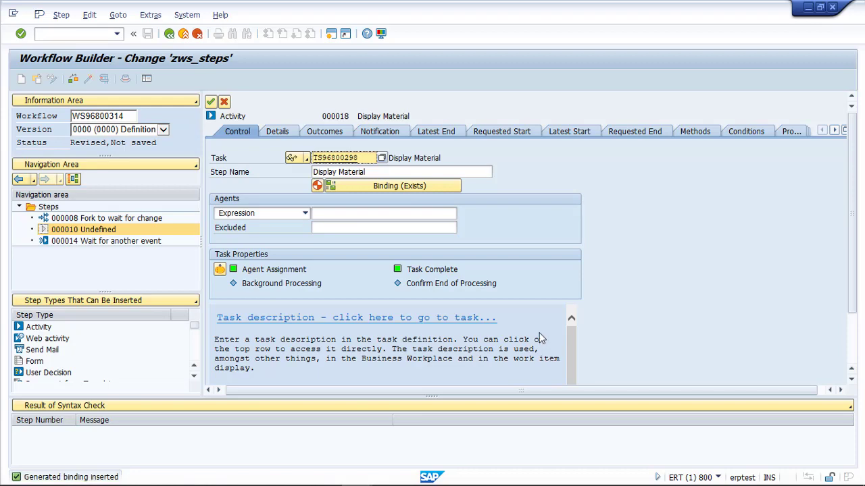
{"action": "key", "text": "alt+Tab"}
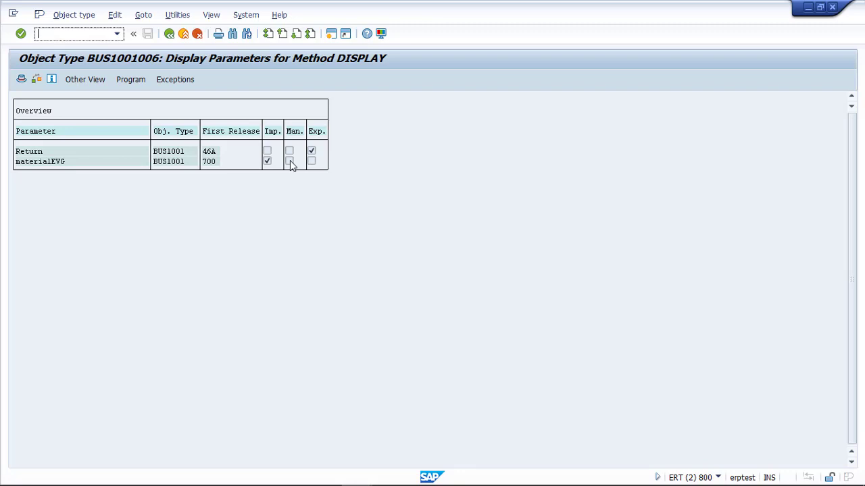
{"action": "left_click", "coordinate": [169, 34]}
{"action": "left_click", "coordinate": [373, 173]}
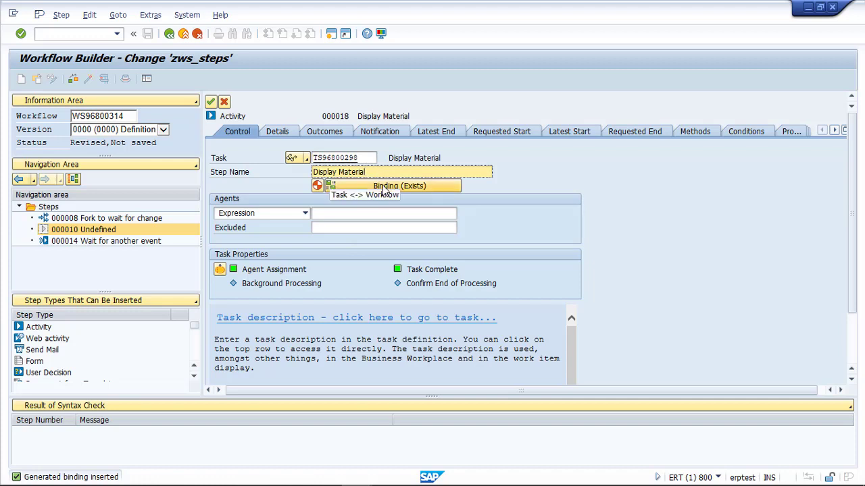
{"action": "left_click", "coordinate": [382, 186]}
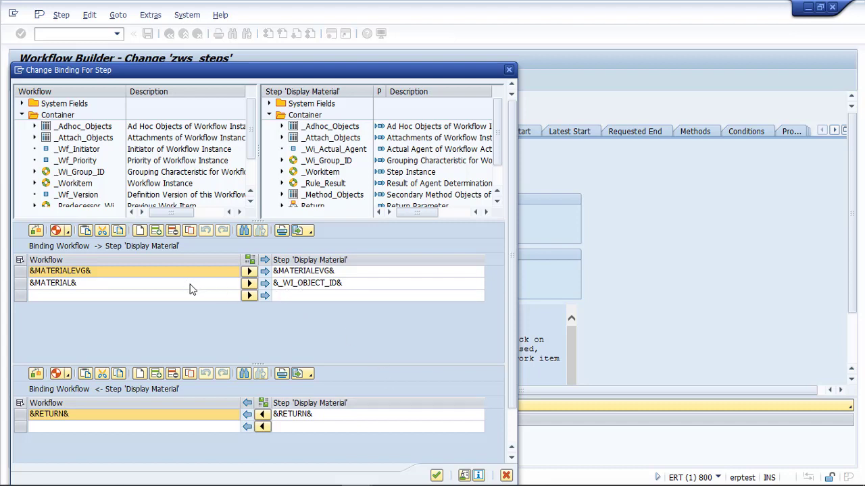
{"action": "left_click", "coordinate": [437, 476]}
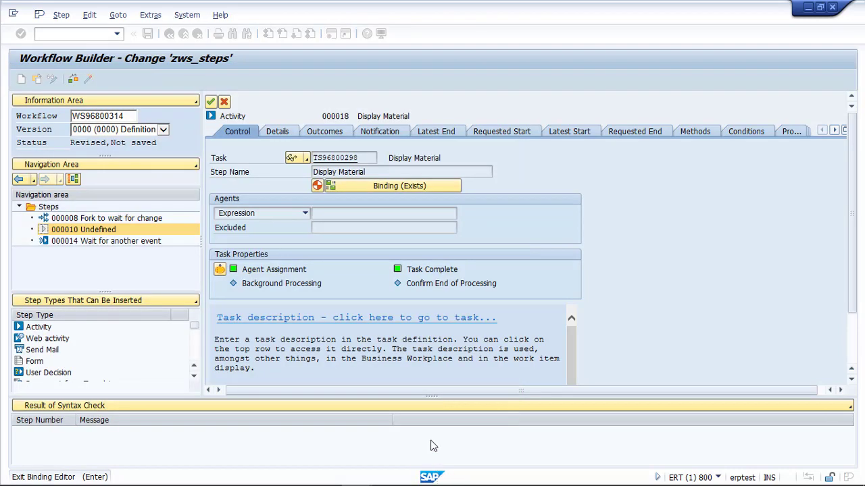
Make a single user (US) with their user ID the step's agent and transfer it to the graphic.
{"action": "left_click", "coordinate": [305, 213]}
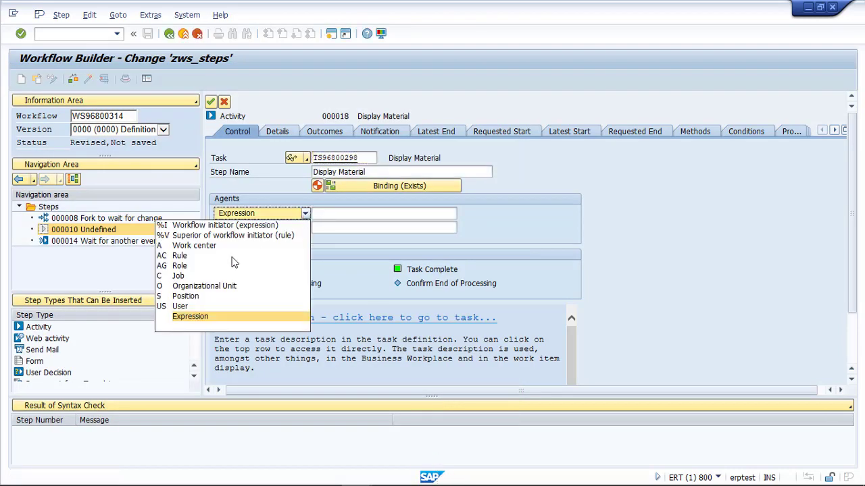
{"action": "left_click", "coordinate": [200, 304]}
{"action": "left_click", "coordinate": [339, 213]}
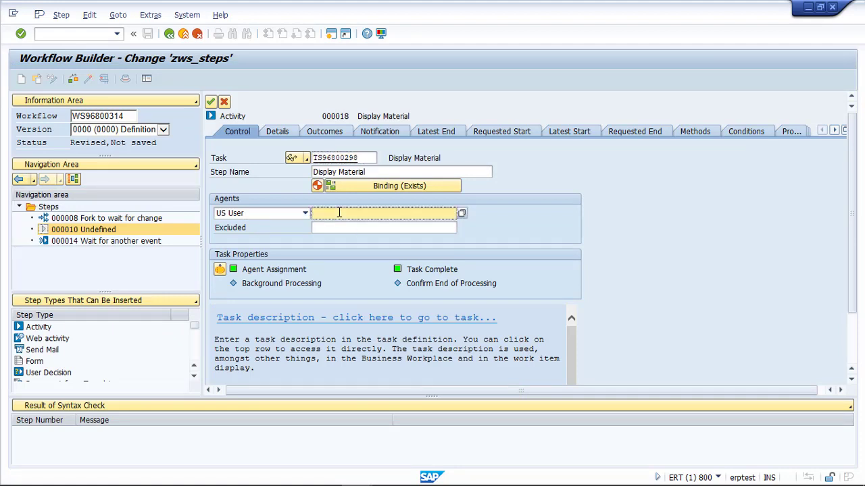
{"action": "left_click", "coordinate": [210, 101]}
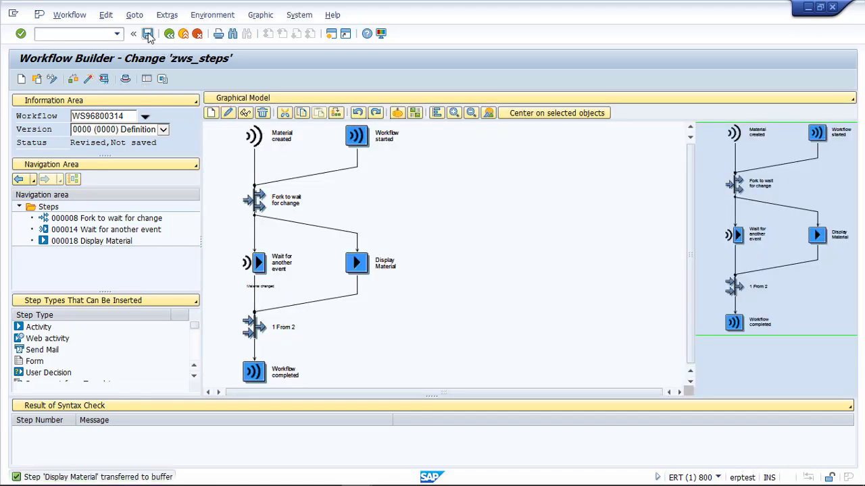
Save, check and activate workflow zws_steps, then reopen step 000018's details.
{"action": "left_click", "coordinate": [147, 34]}
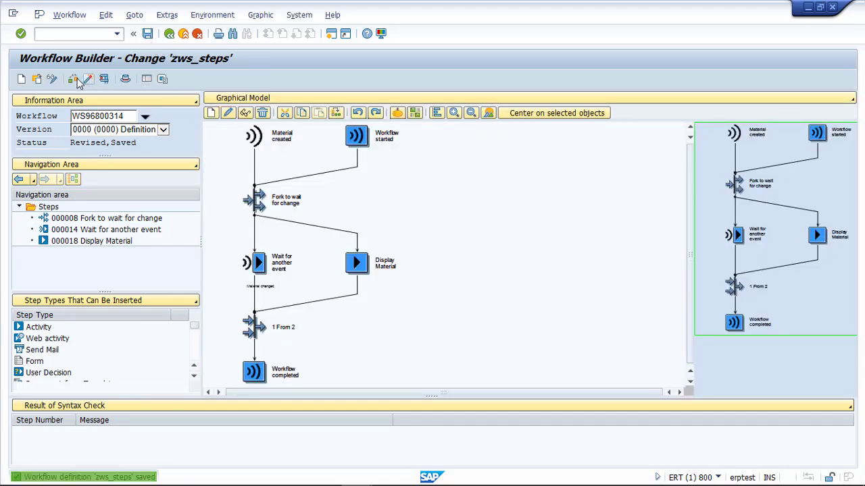
{"action": "left_click", "coordinate": [88, 79]}
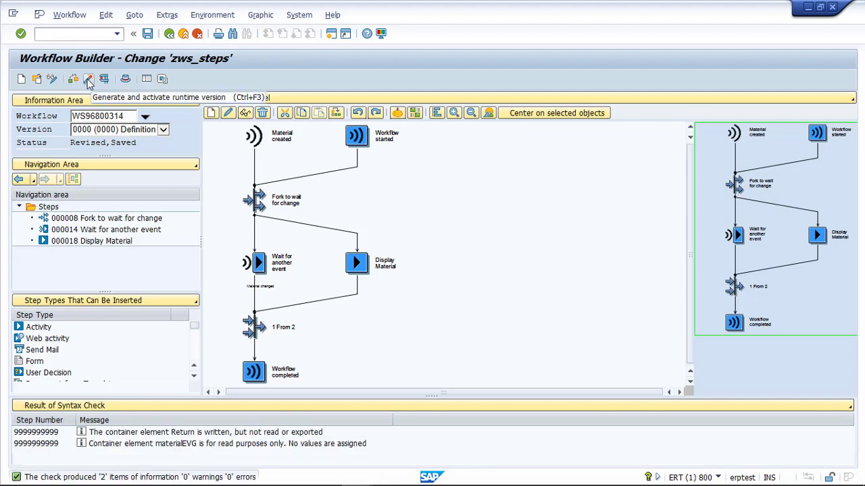
{"action": "left_click", "coordinate": [88, 79]}
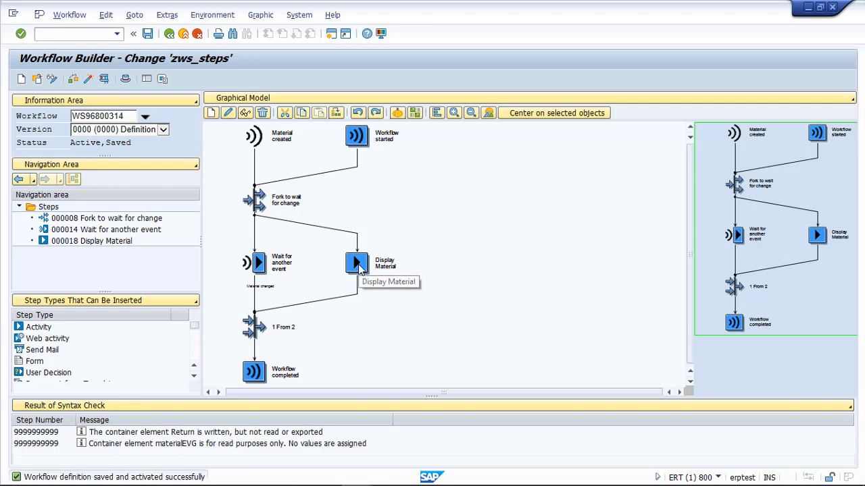
{"action": "double_click", "coordinate": [358, 264]}
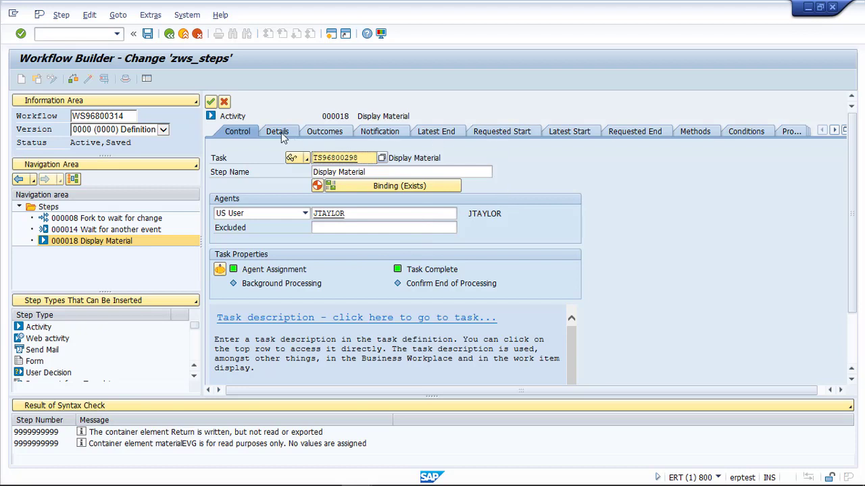
Uncheck Advance with dialog on step 000018's Details, then show its Outcomes.
{"action": "left_click_drag", "start_coordinate": [359, 158], "coordinate": [314, 157]}
{"action": "left_click", "coordinate": [378, 173]}
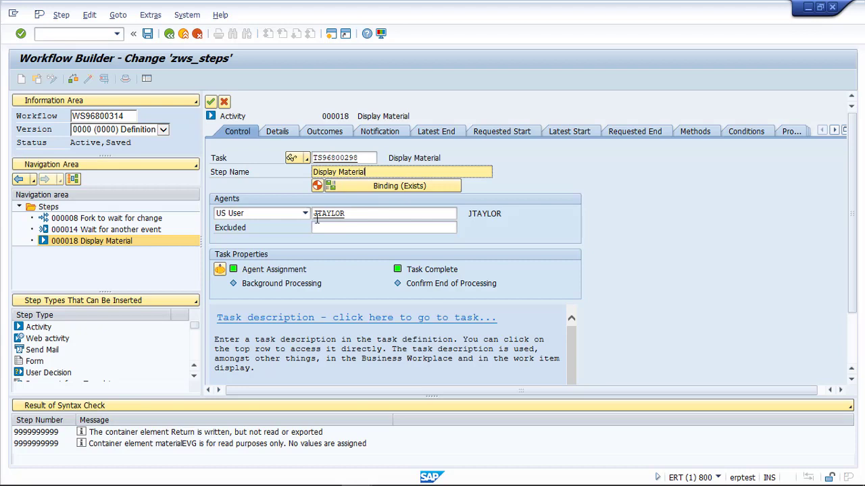
{"action": "left_click", "coordinate": [276, 131]}
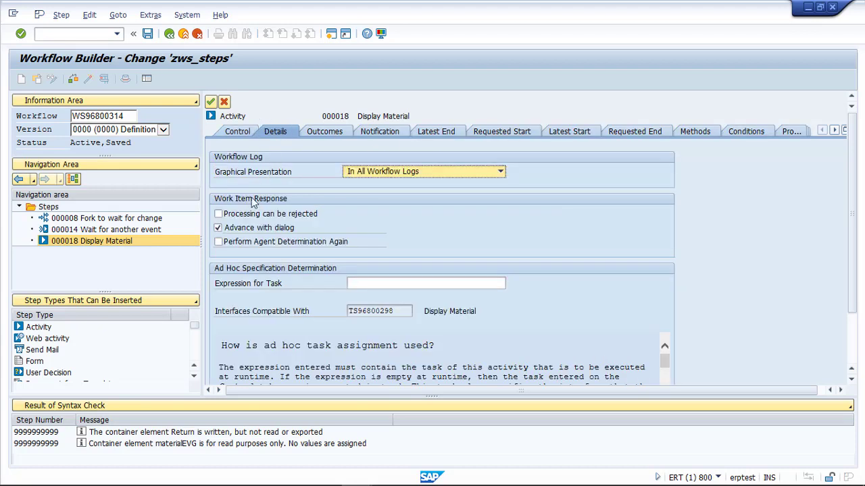
{"action": "left_click", "coordinate": [217, 227]}
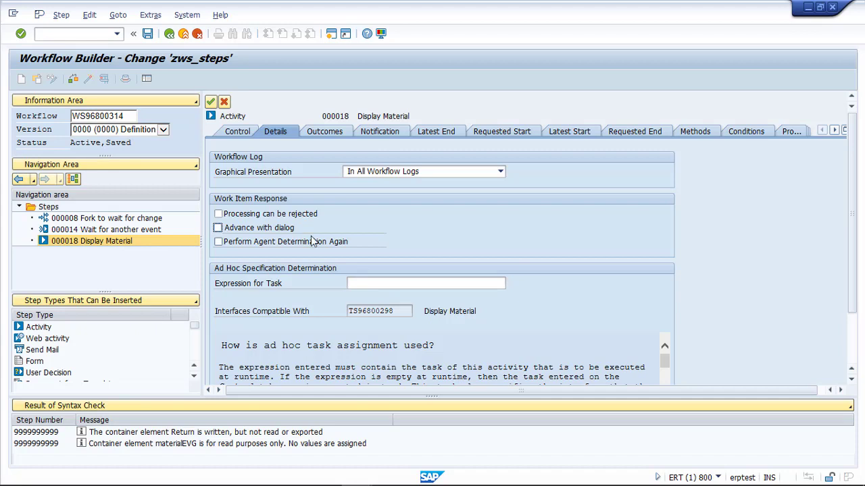
{"action": "left_click", "coordinate": [319, 132]}
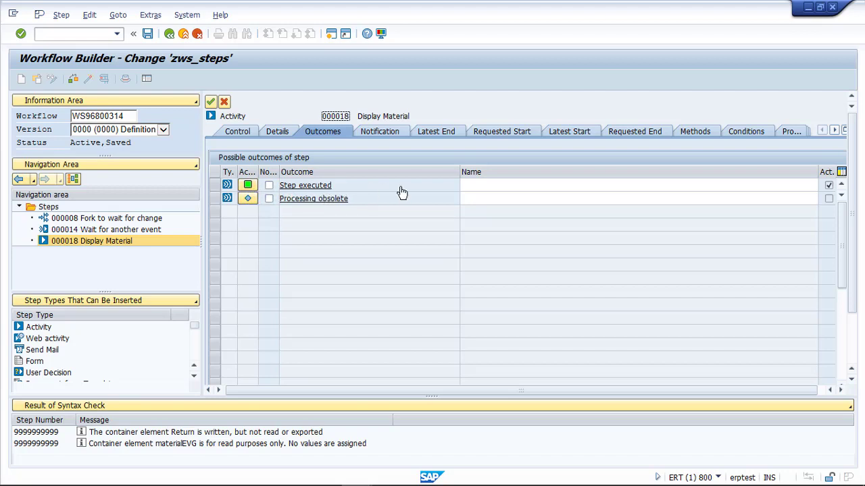
Name the Step executed outcome 'Material displayed' and view the Notification settings.
{"action": "left_click", "coordinate": [469, 185]}
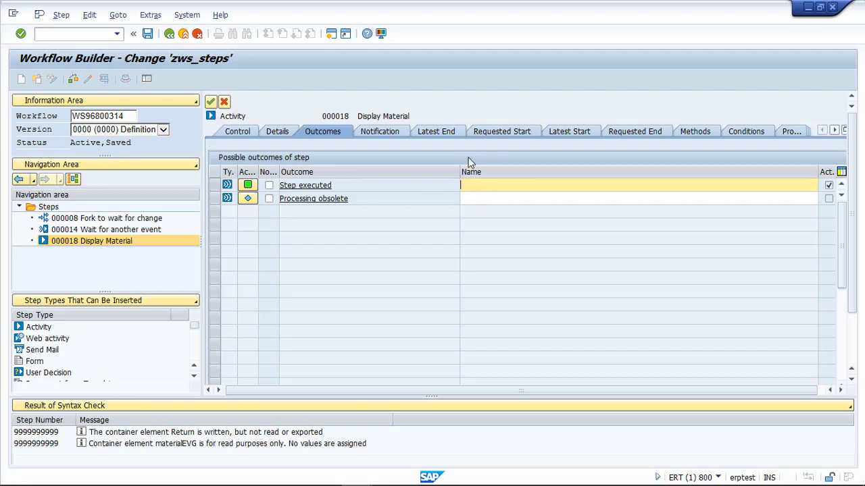
{"action": "type", "text": "Material displayed"}
{"action": "left_click", "coordinate": [382, 130]}
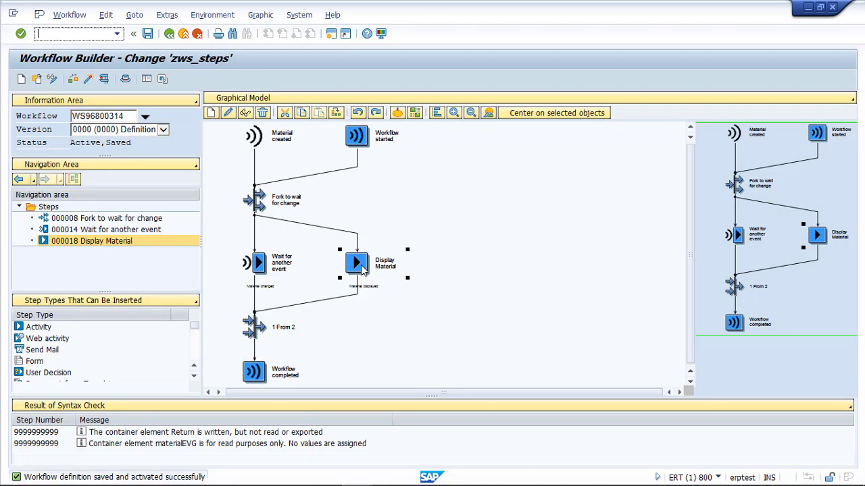
Open standard task 96800298 from step 000018 and review its DISPLAY method binding.
{"action": "double_click", "coordinate": [361, 268]}
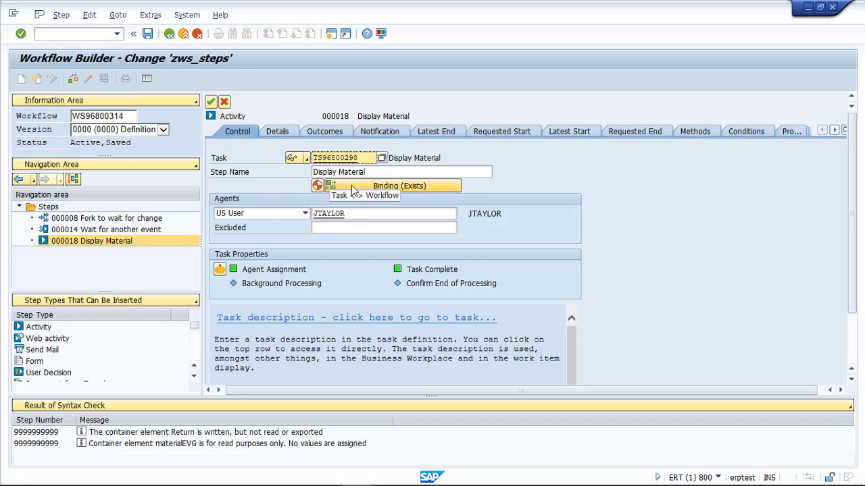
{"action": "double_click", "coordinate": [335, 158]}
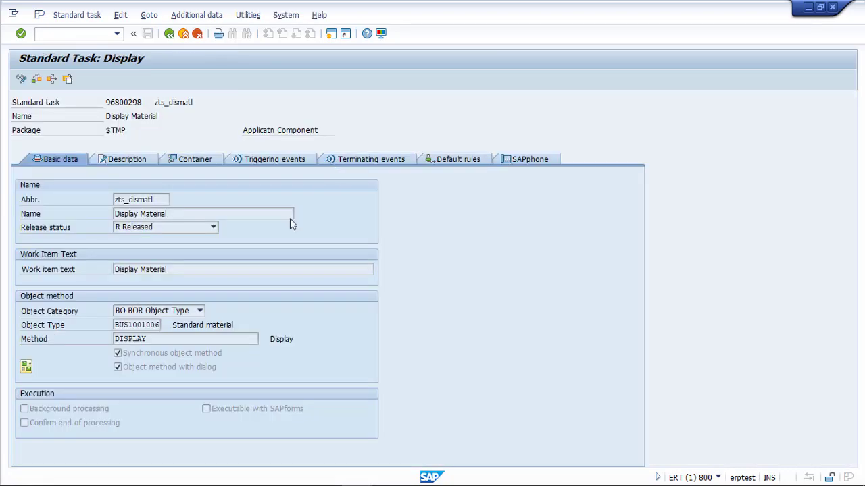
{"action": "left_click", "coordinate": [28, 366]}
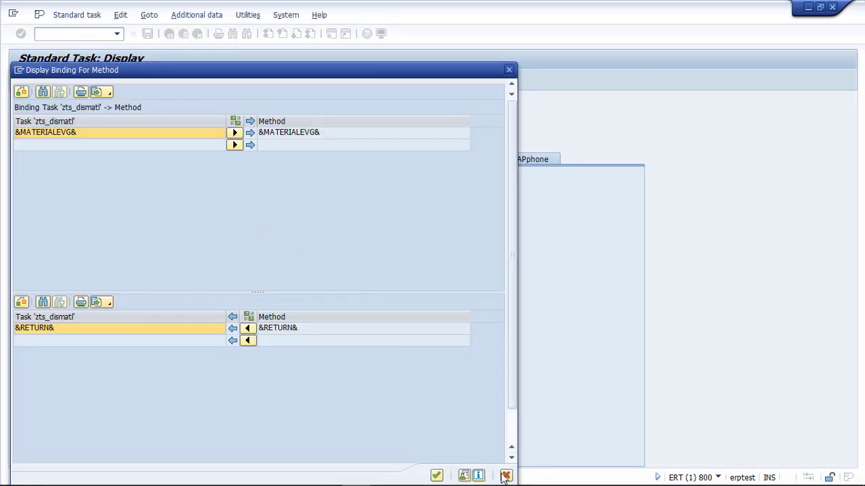
{"action": "left_click", "coordinate": [506, 476]}
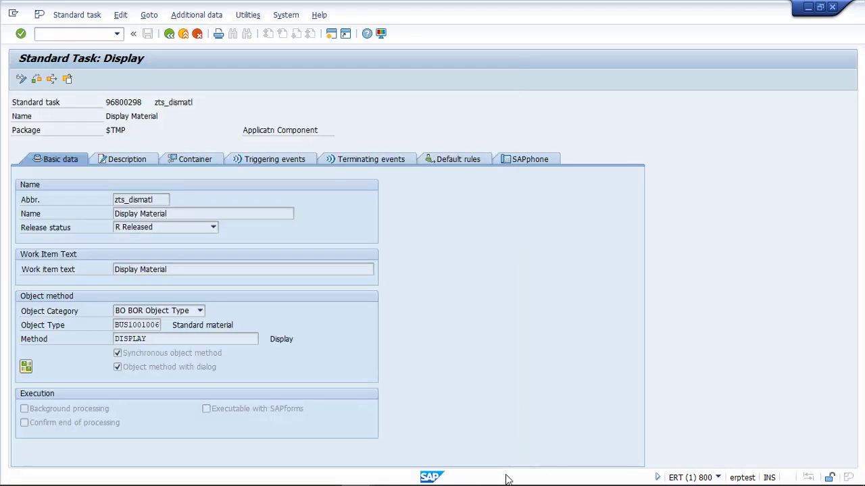